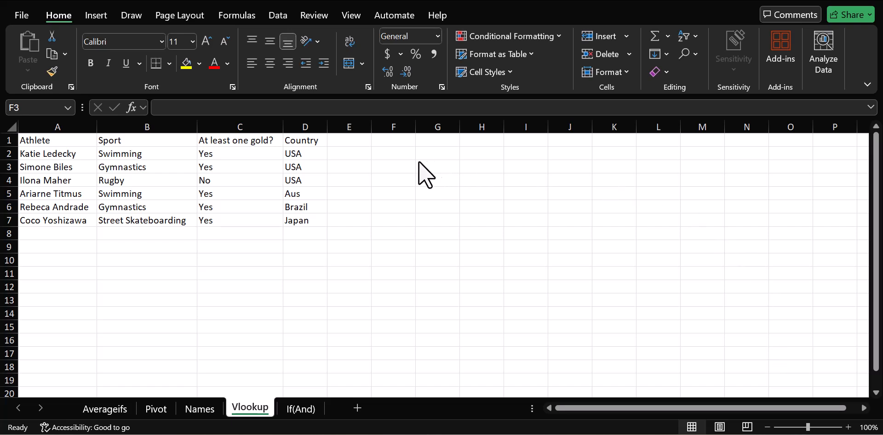
Start a VLOOKUP formula in cell F3 with "Simone Biles" as the lookup value.
left_click(394, 165)
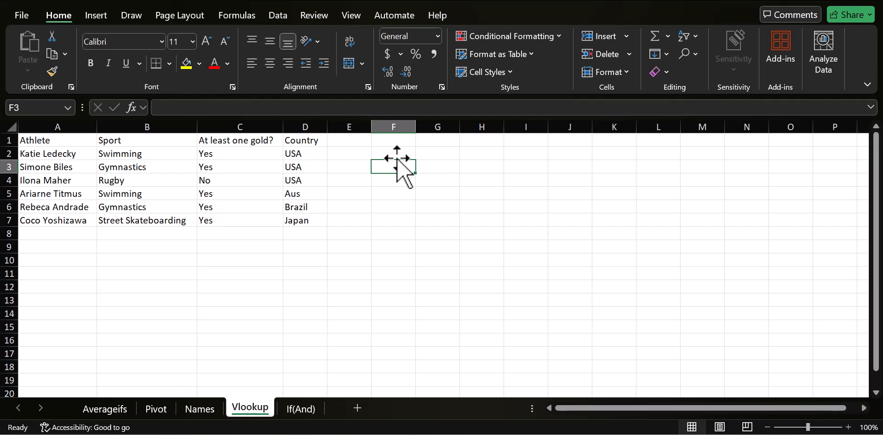
type("=")
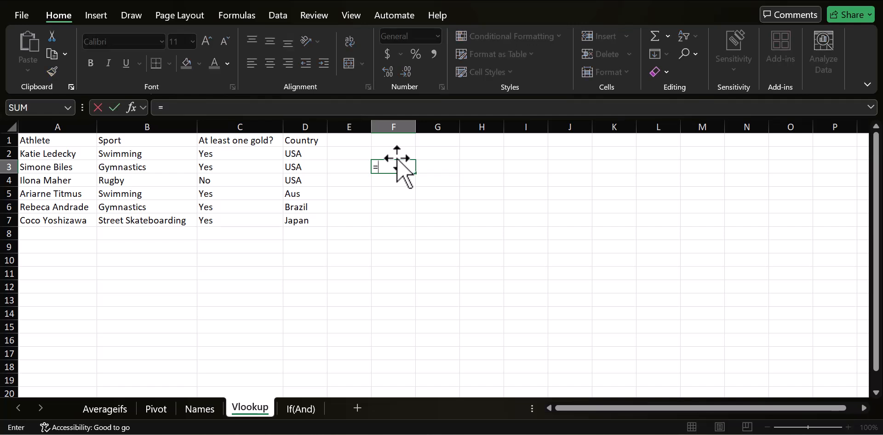
type("VLOOKUP(")
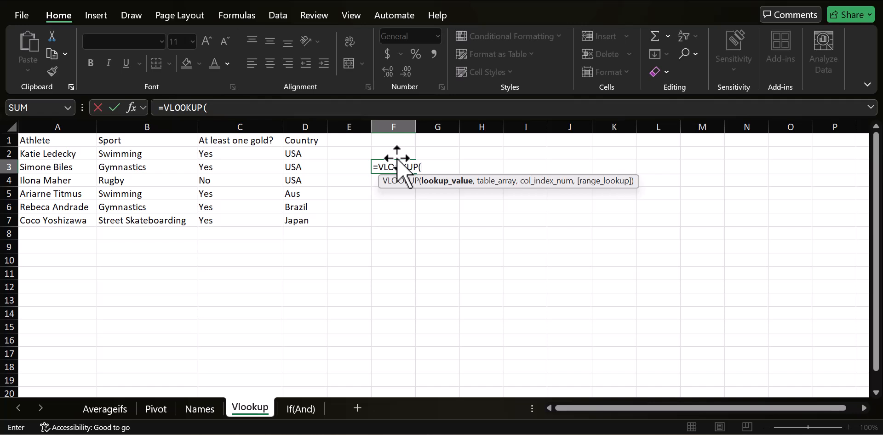
type("\"Simo")
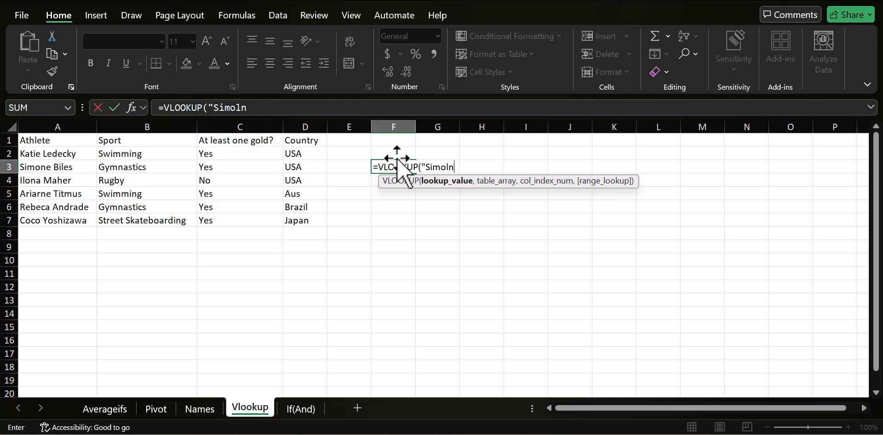
type("ne Biles")
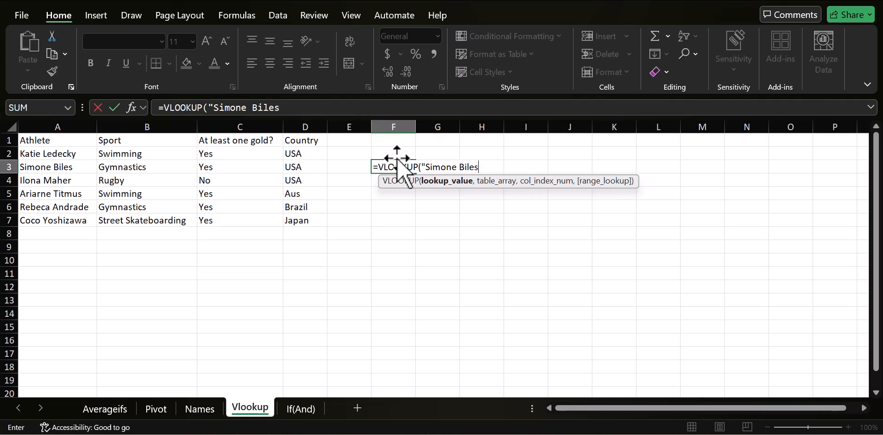
type(":")
key("BackSpace")
type("\",")
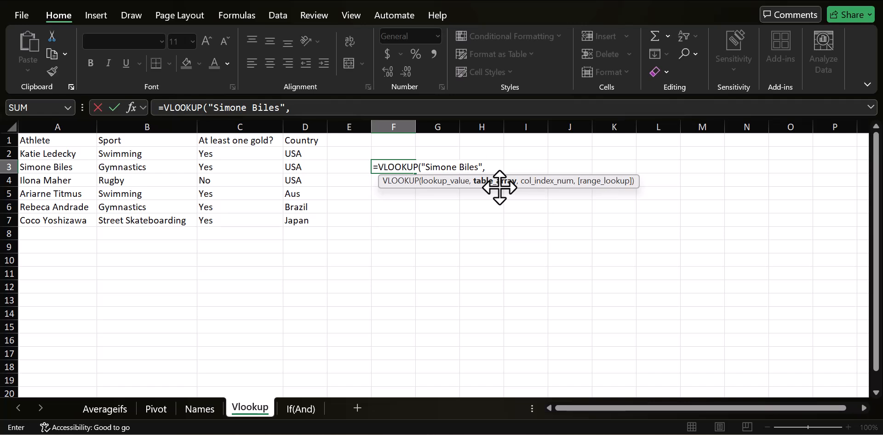
Complete the VLOOKUP with table range A1:D7, column 3 and FALSE for an exact match, and enter it.
left_click_drag(64, 144, 304, 222)
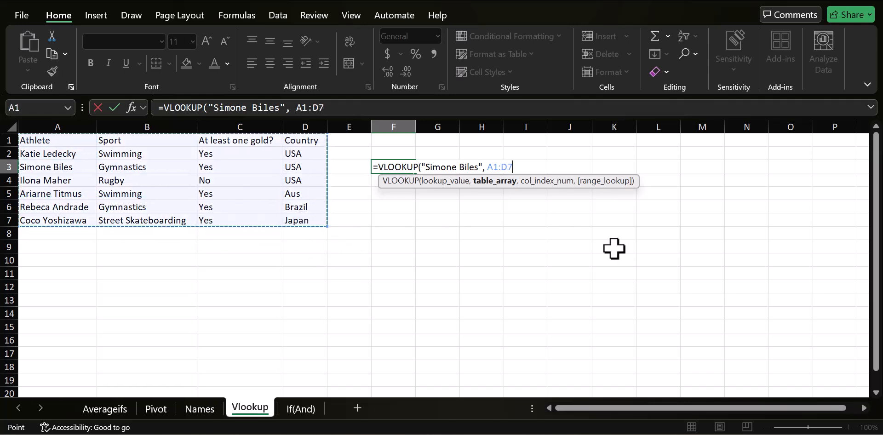
type(",")
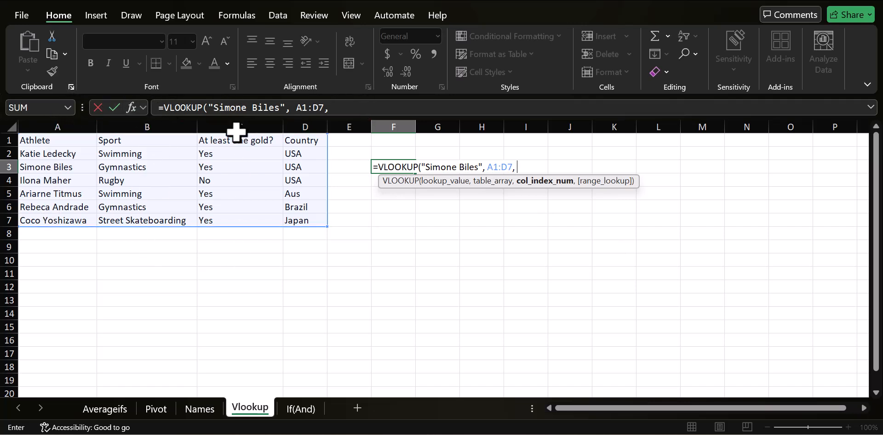
type("3")
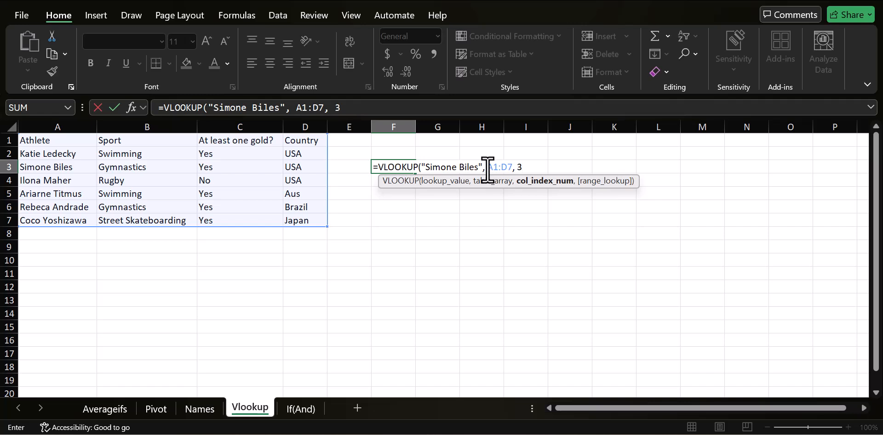
type(",")
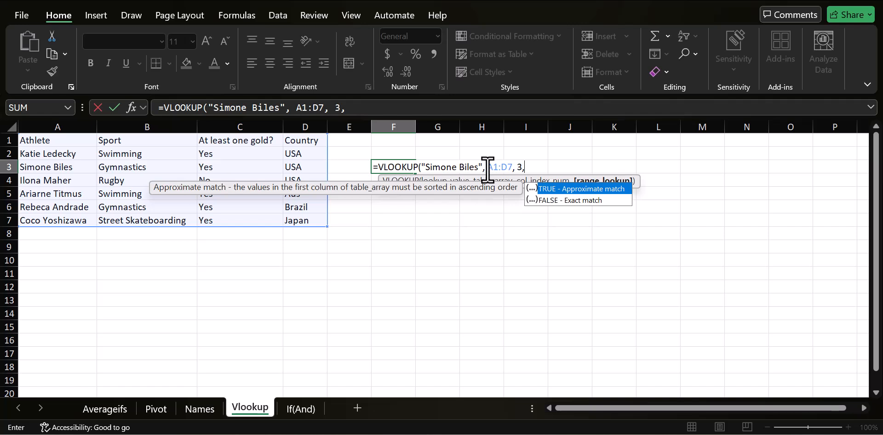
type("F")
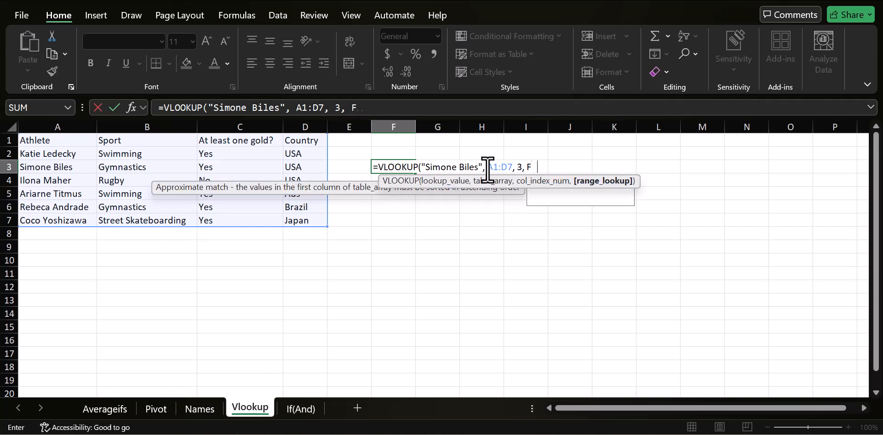
type("ALSE")
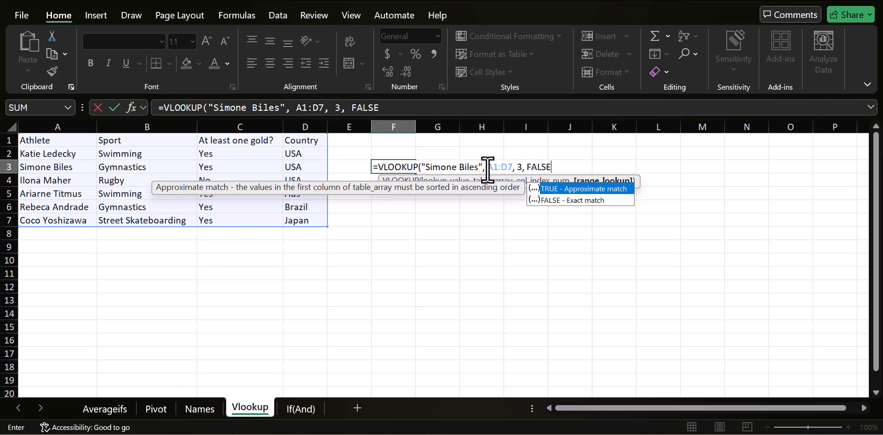
type(")")
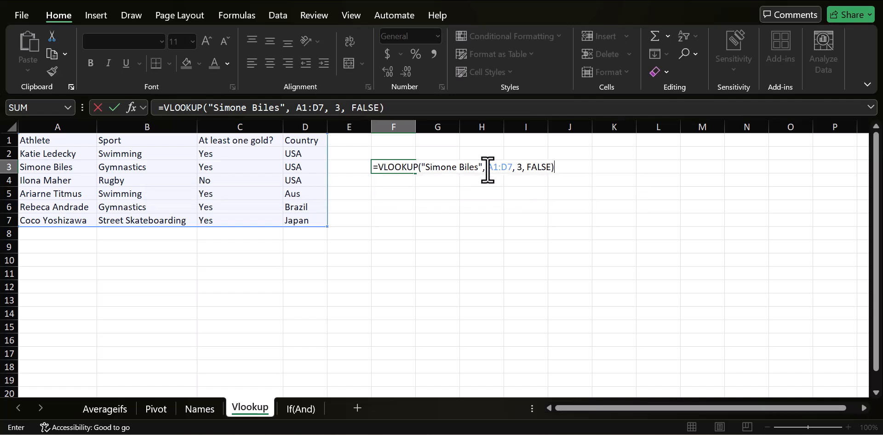
key("Return")
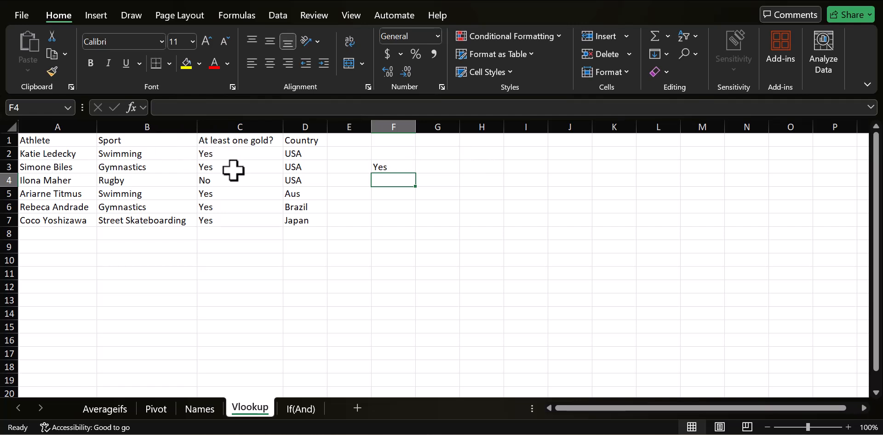
Label cell E2 as Name.
left_click(384, 168)
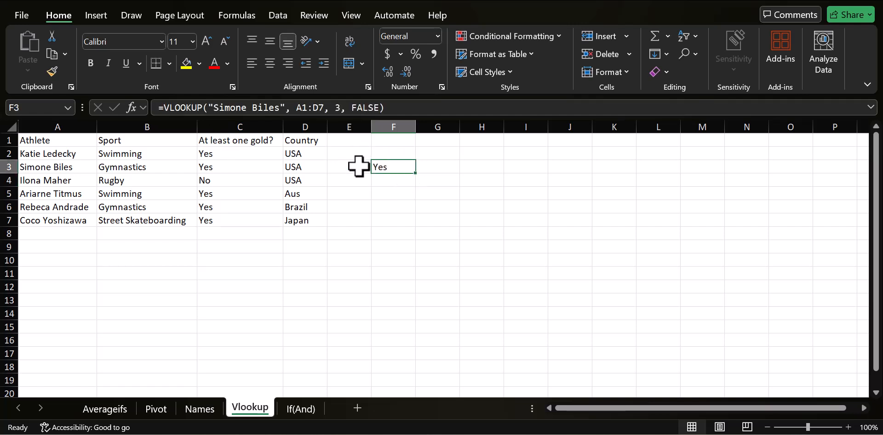
left_click(354, 151)
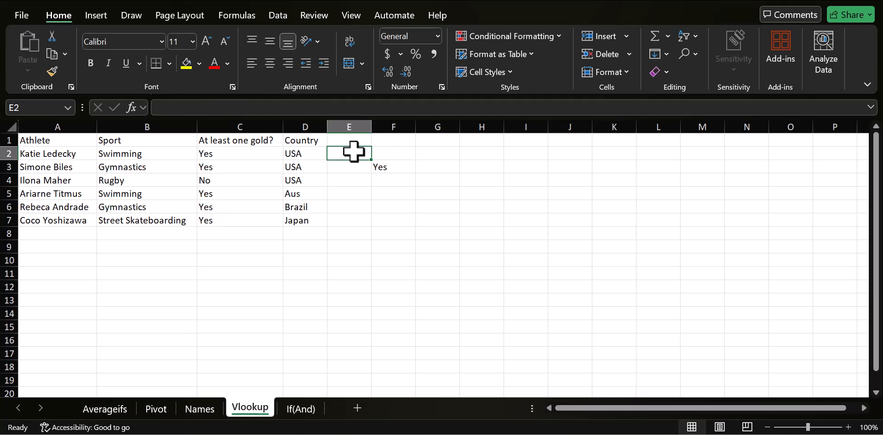
type("Name")
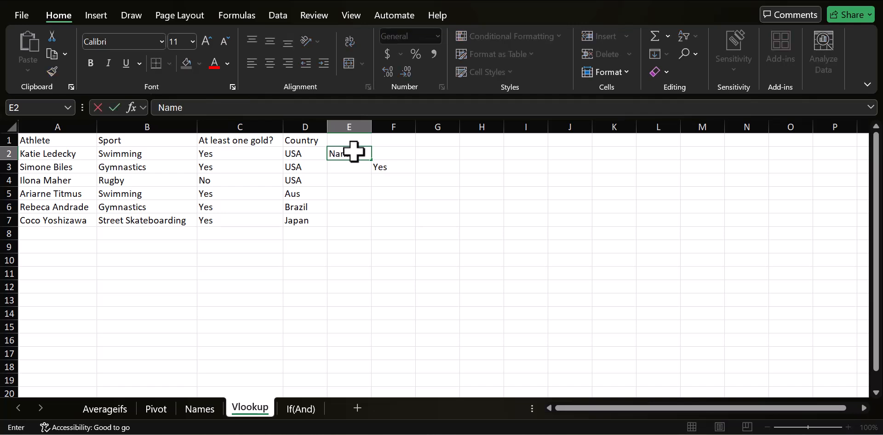
key("Return")
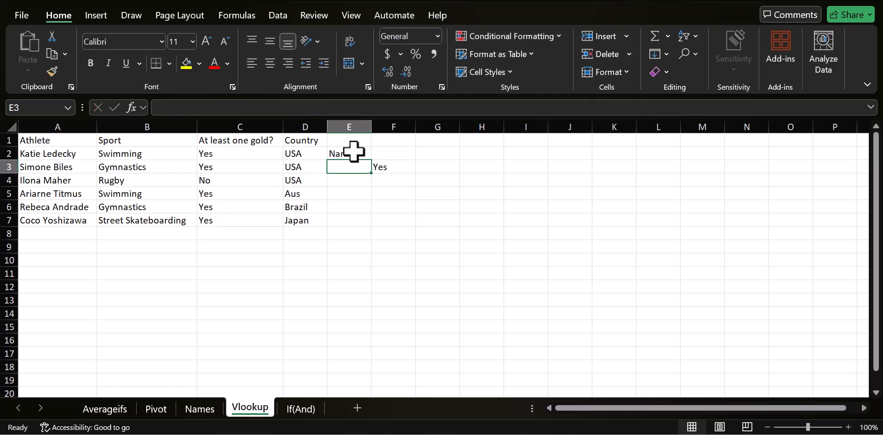
Replace the hard-coded name in F3's formula with a reference to cell E3.
left_click(397, 167)
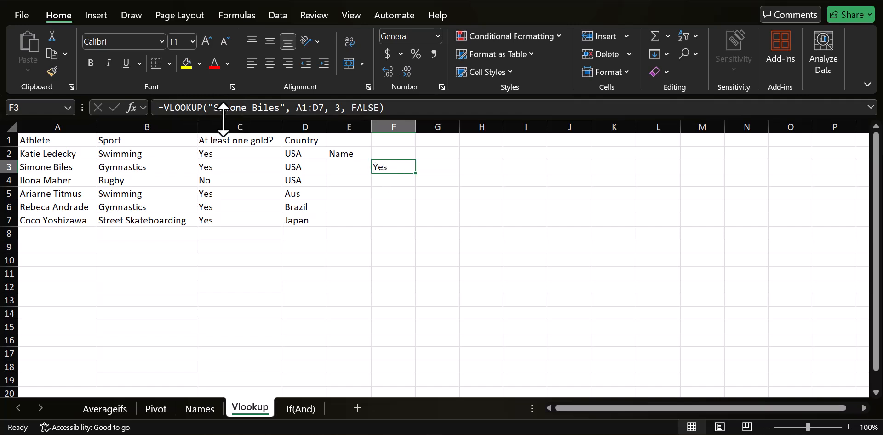
left_click(285, 108)
left_click_drag(286, 109, 208, 108)
key("BackSpace")
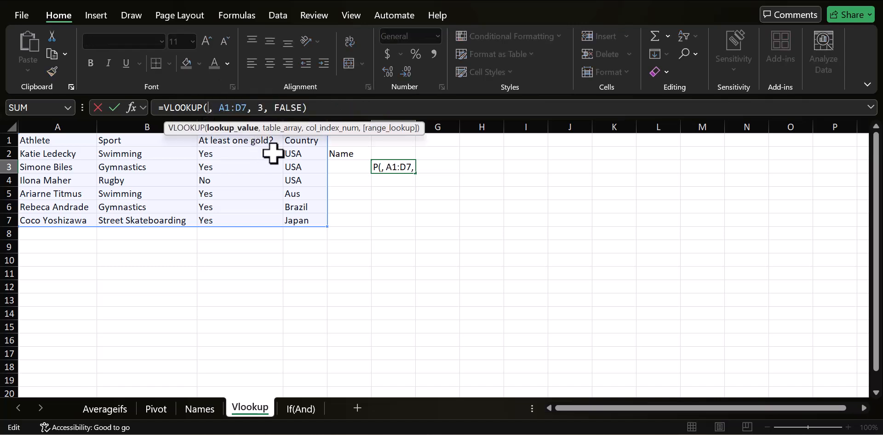
left_click(349, 166)
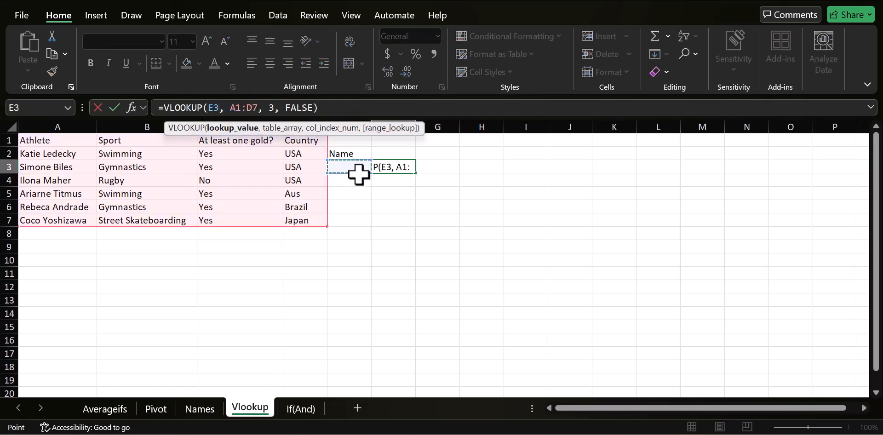
key("Return")
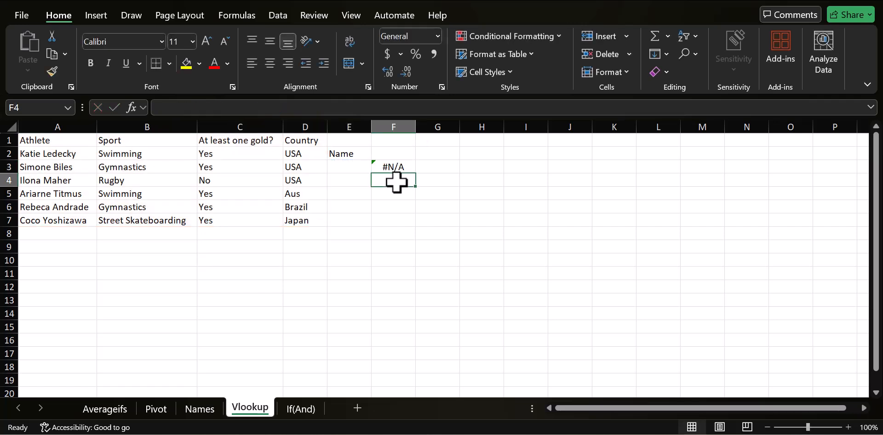
Enter Katie Ledecky in cell E3 as the name to look up.
left_click(349, 169)
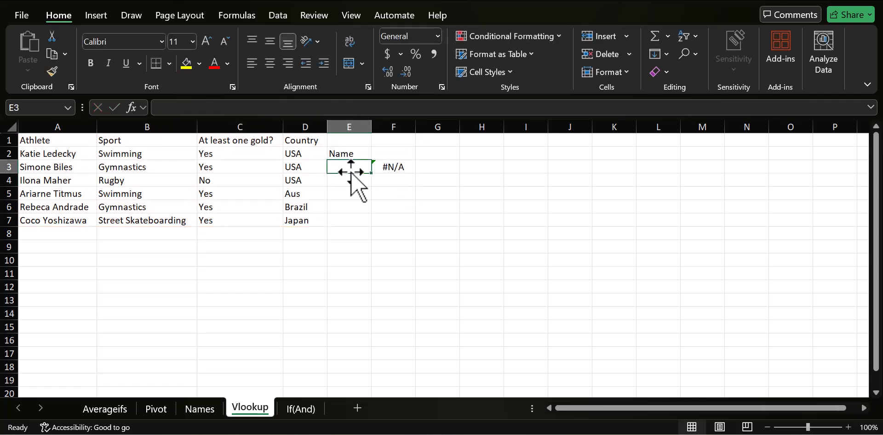
type("Katie")
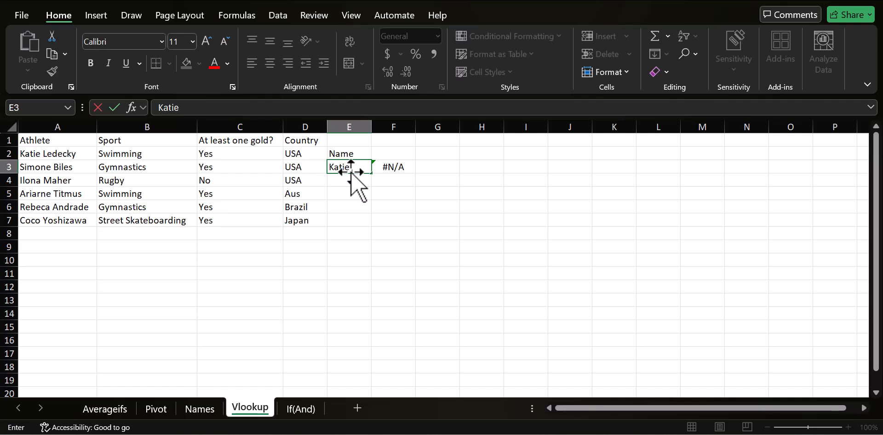
type(" Ledecky")
key("Return")
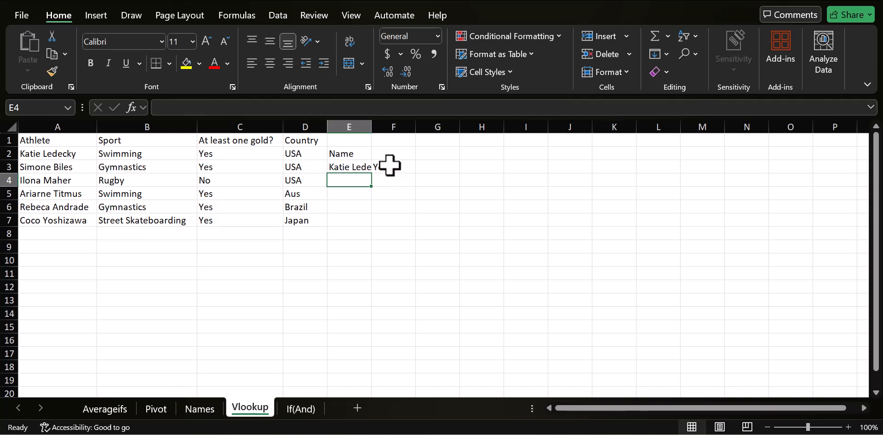
left_click(353, 168)
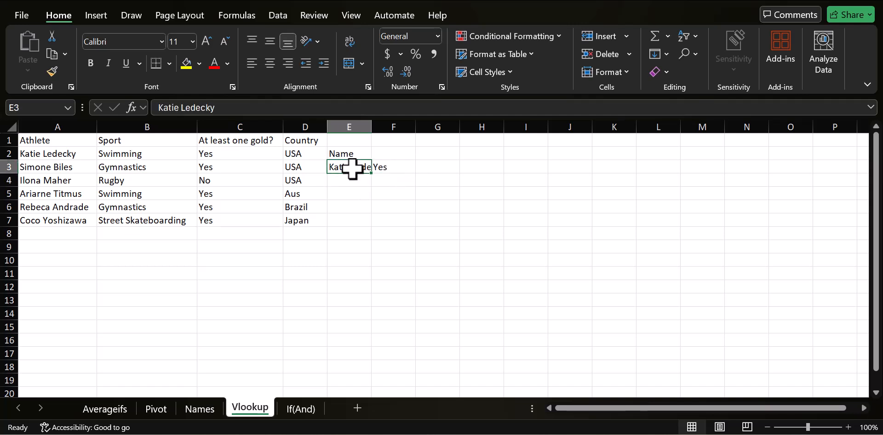
type("Ilova")
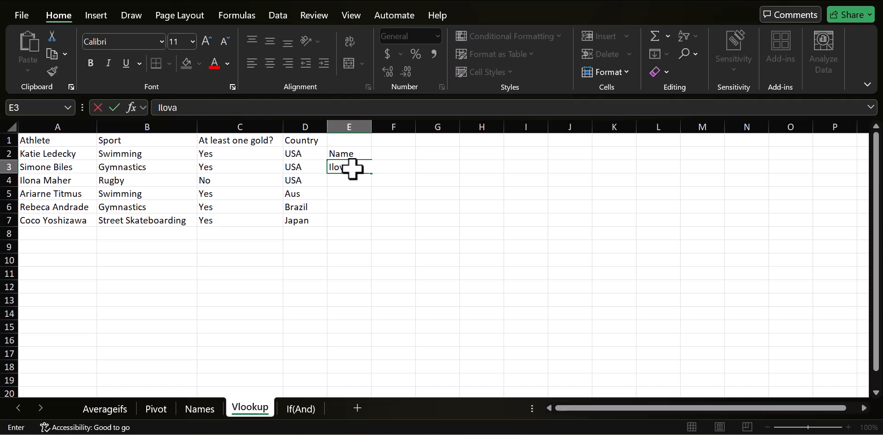
type(" Maher")
key("Return")
Correct the name in E3 to Ilona Maher.
left_click(353, 169)
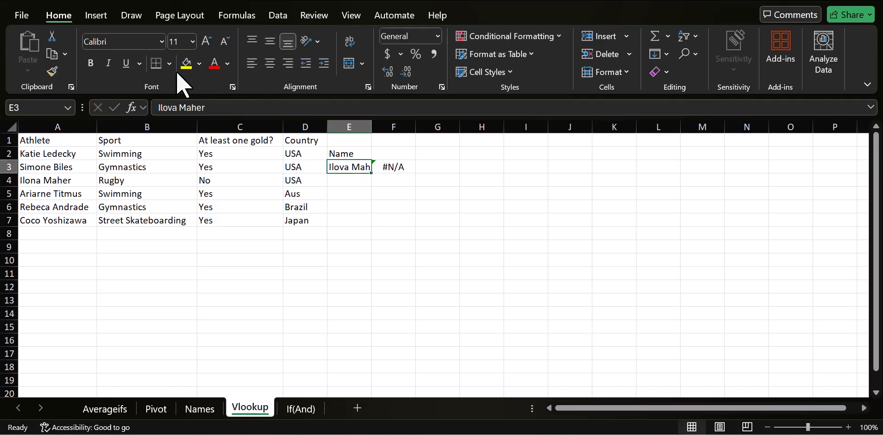
left_click(171, 109)
key("BackSpace")
type("n")
key("Return")
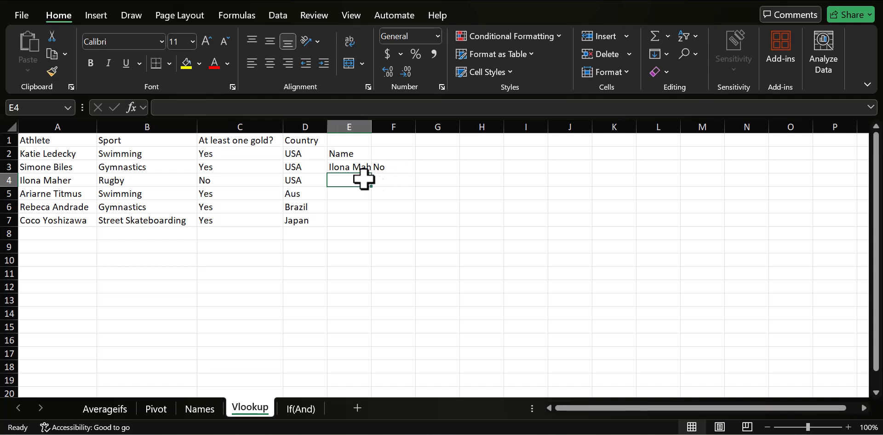
Begin an XLOOKUP formula in cell H3.
left_click(496, 168)
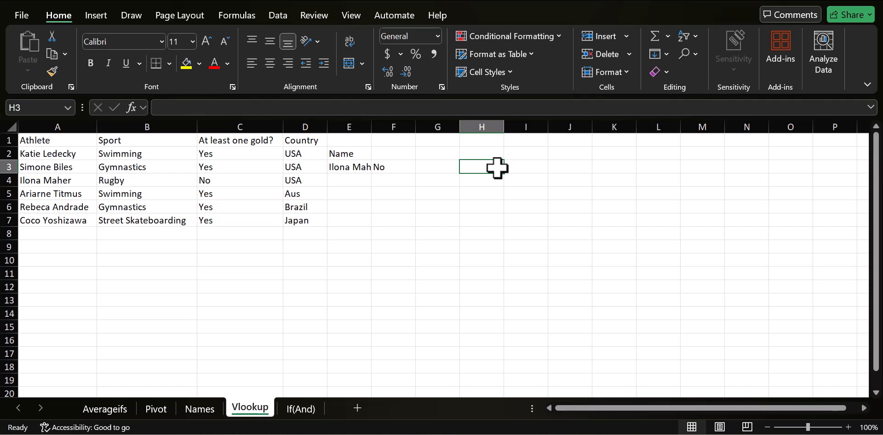
type("=")
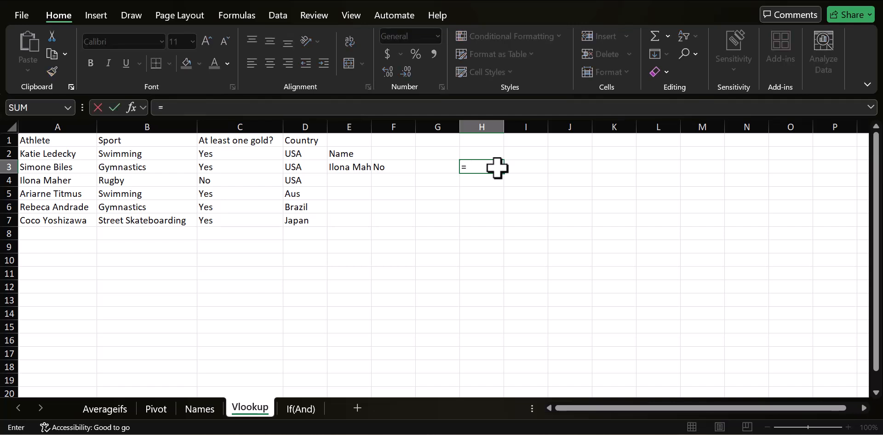
type("XLOOKUP(")
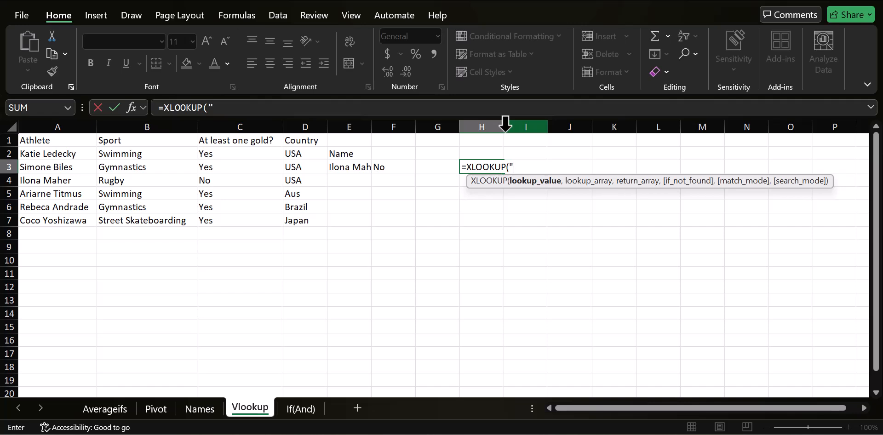
Enter "Rebeca Andrade" as the lookup value of the XLOOKUP formula in H3.
type("Rere")
key("BackSpace")
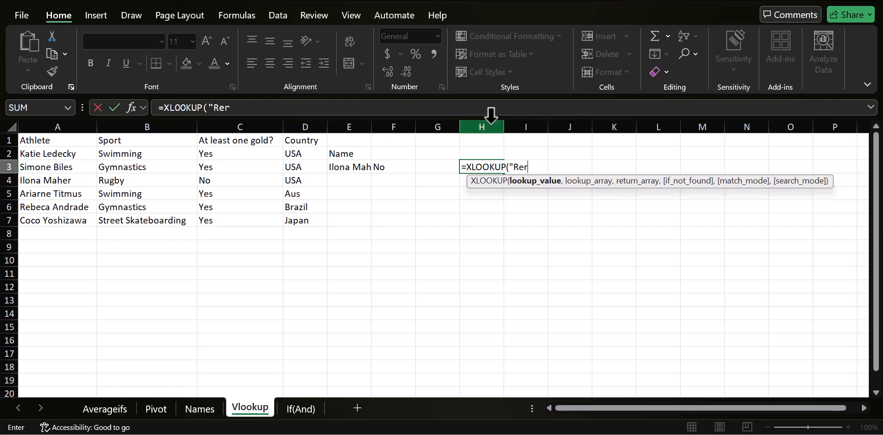
type("beca Andrade\",")
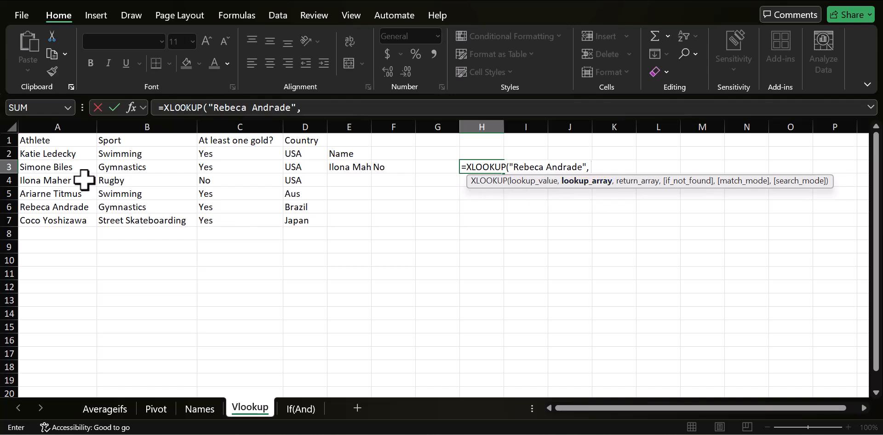
Set the lookup array to A1:A7 and the return array to B1:B7, and finish the formula.
left_click_drag(65, 140, 59, 222)
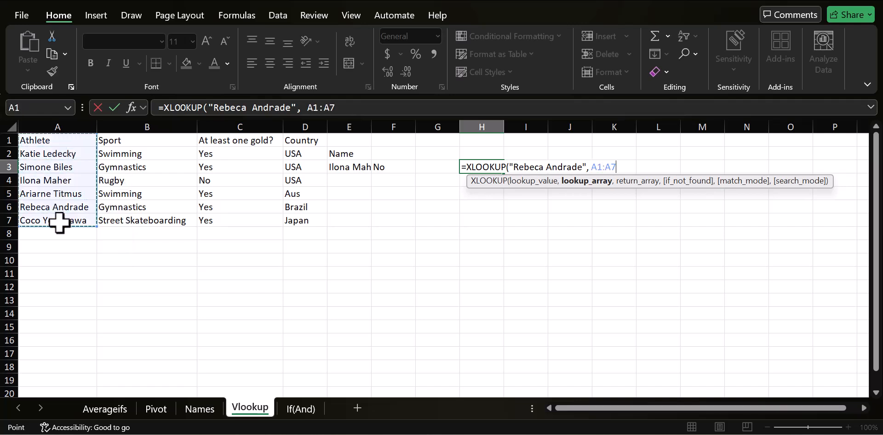
type(",")
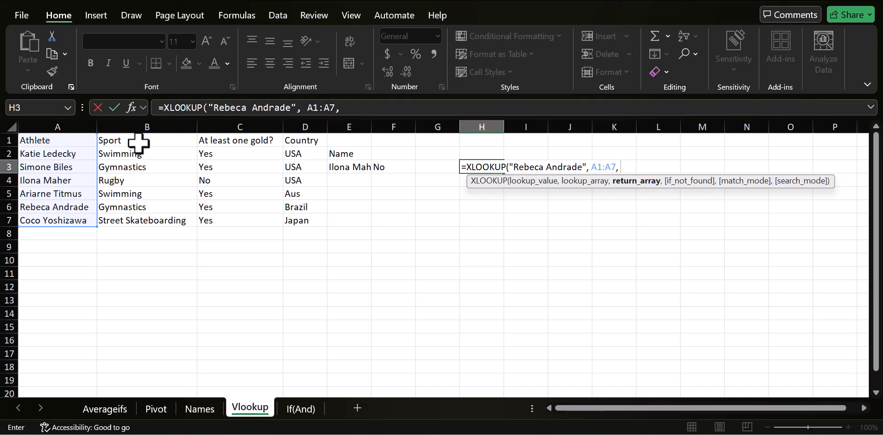
left_click_drag(136, 142, 150, 223)
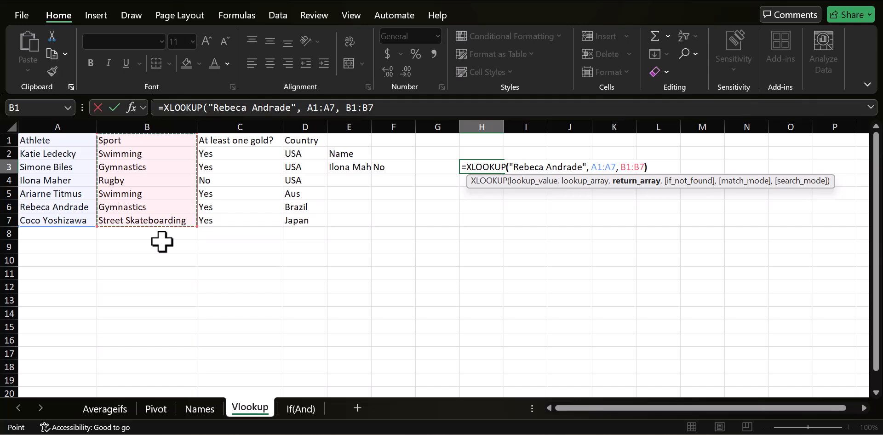
key("Return")
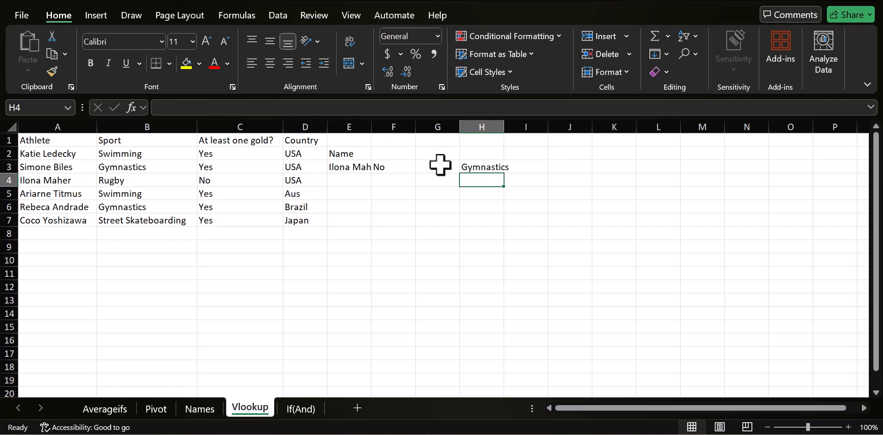
Extend the XLOOKUP return array in H3 from column B to B1:C7 and dismiss the spill notice.
left_click(469, 167)
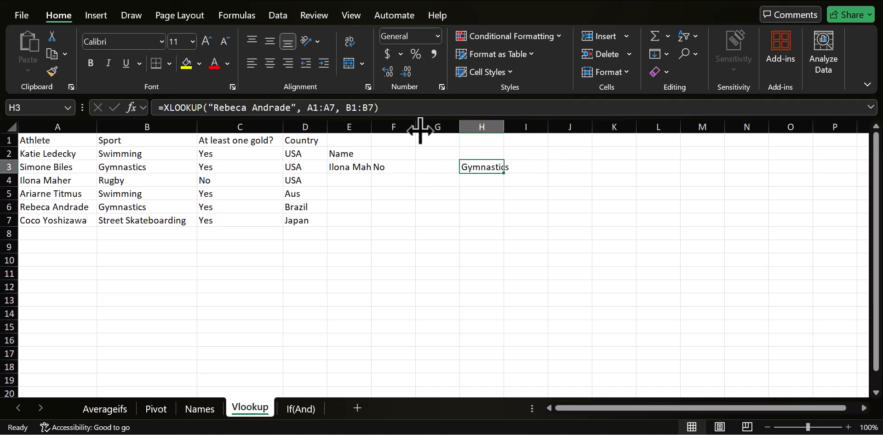
left_click(380, 108)
key("BackSpace")
key("BackSpace")
key("BackSpace")
key("BackSpace")
key("BackSpace")
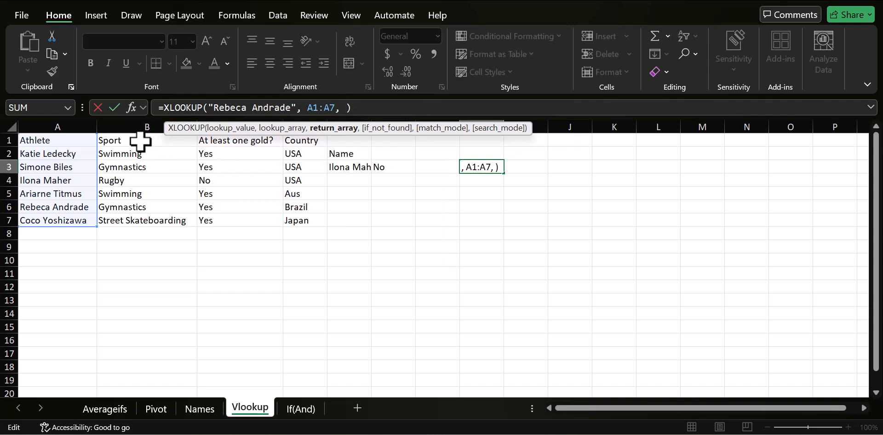
left_click_drag(140, 142, 237, 217)
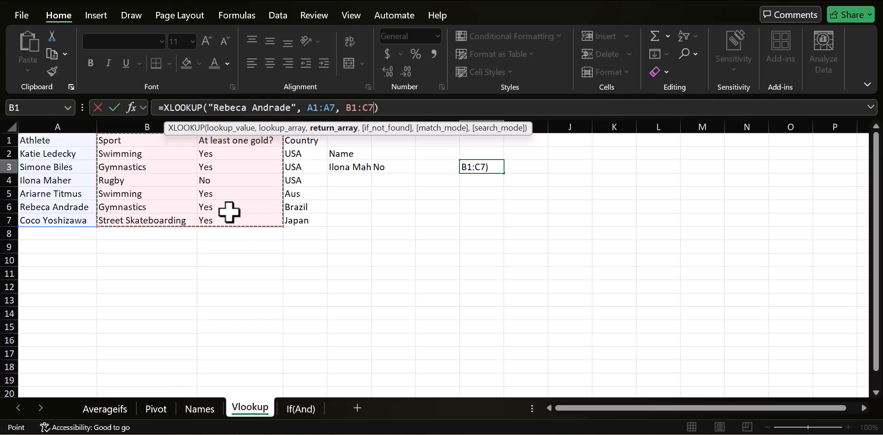
key("Return")
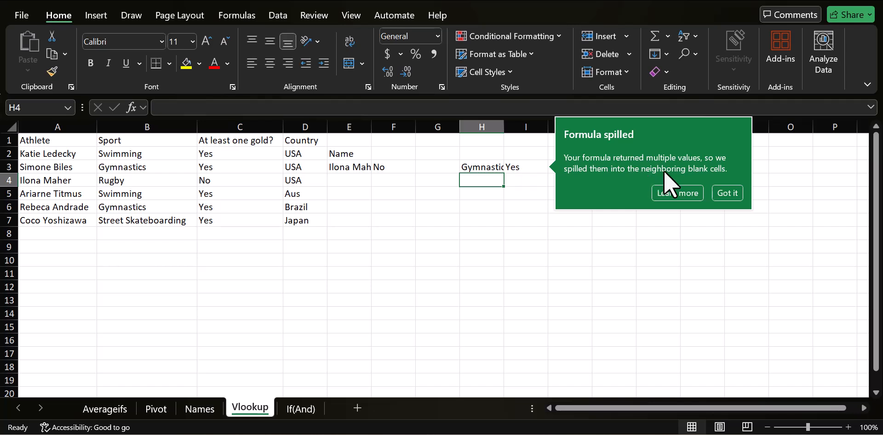
left_click(730, 194)
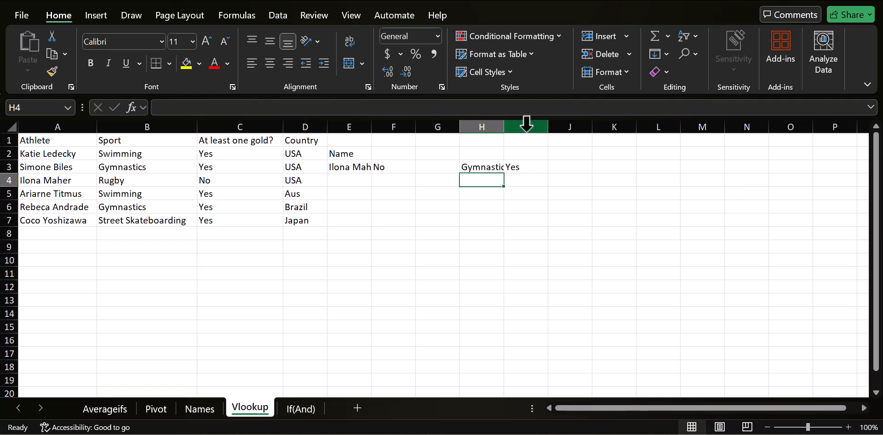
left_click(498, 167)
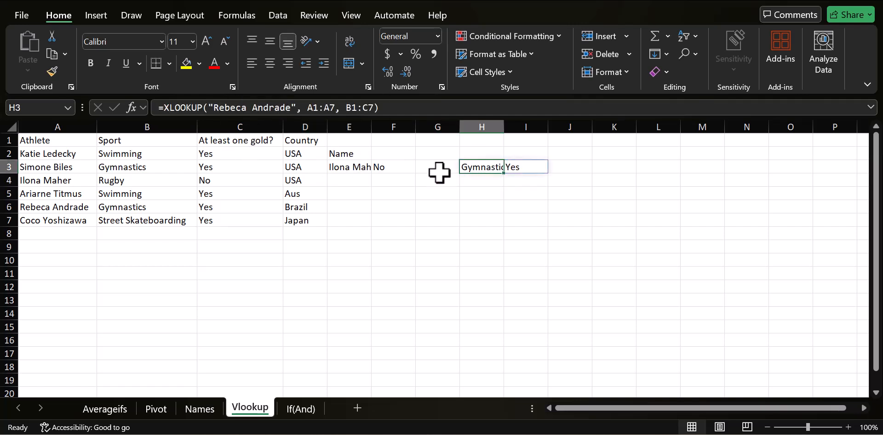